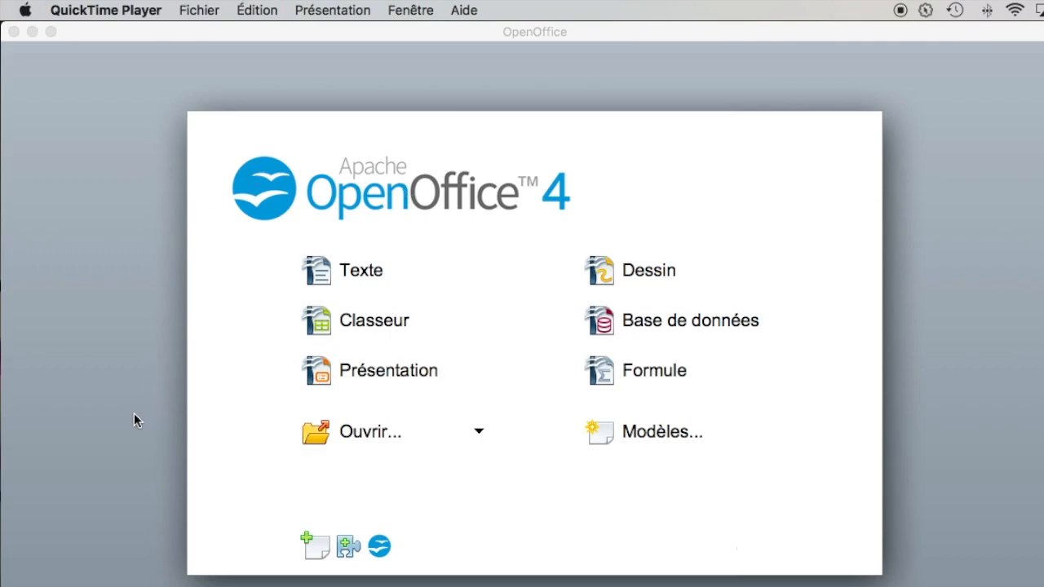
# Create a new text document and insert a formula object at its start.
pyautogui.click(324, 276)
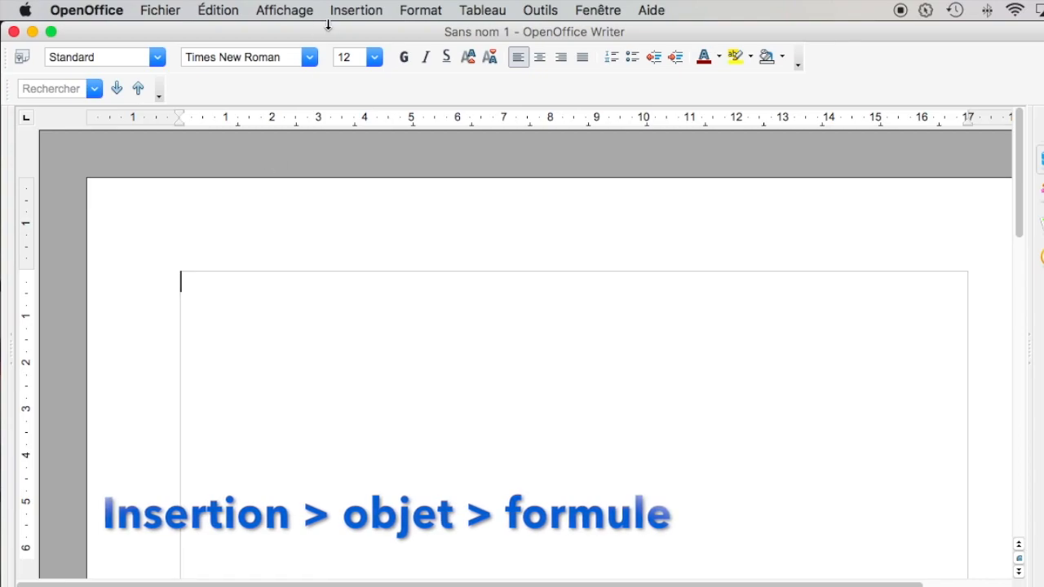
pyautogui.click(355, 11)
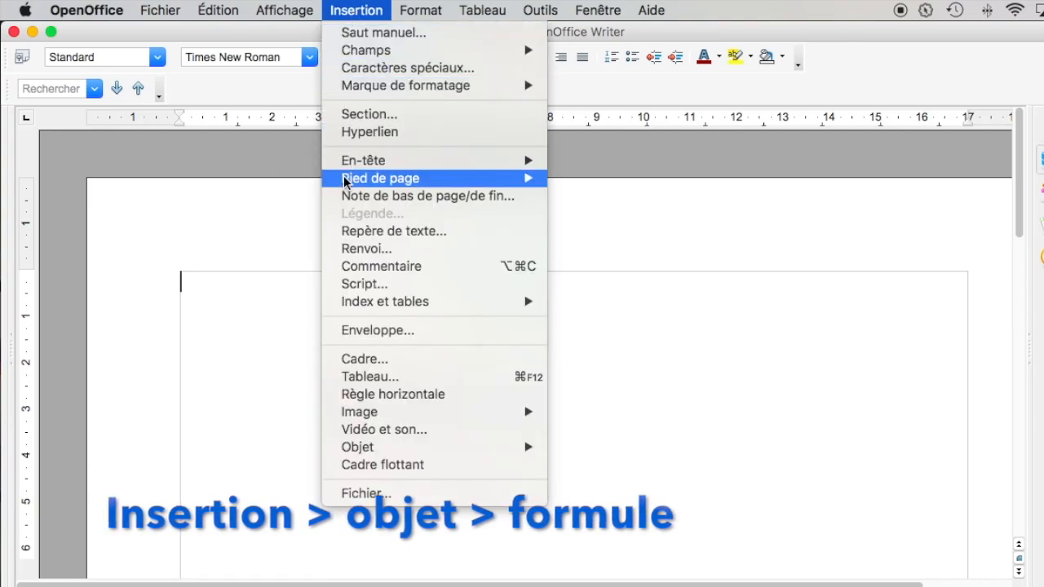
pyautogui.moveTo(356, 454)
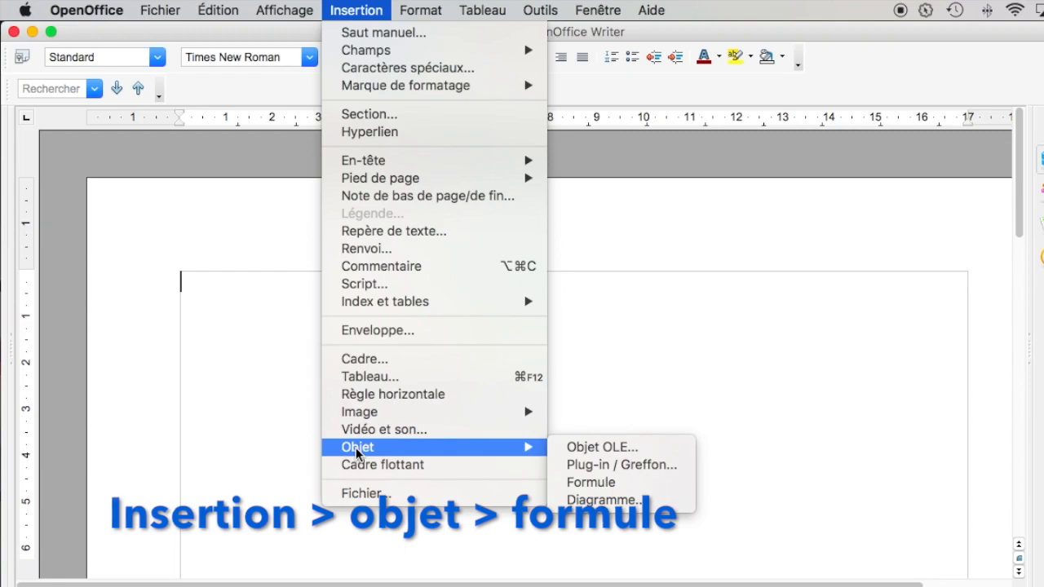
pyautogui.click(592, 484)
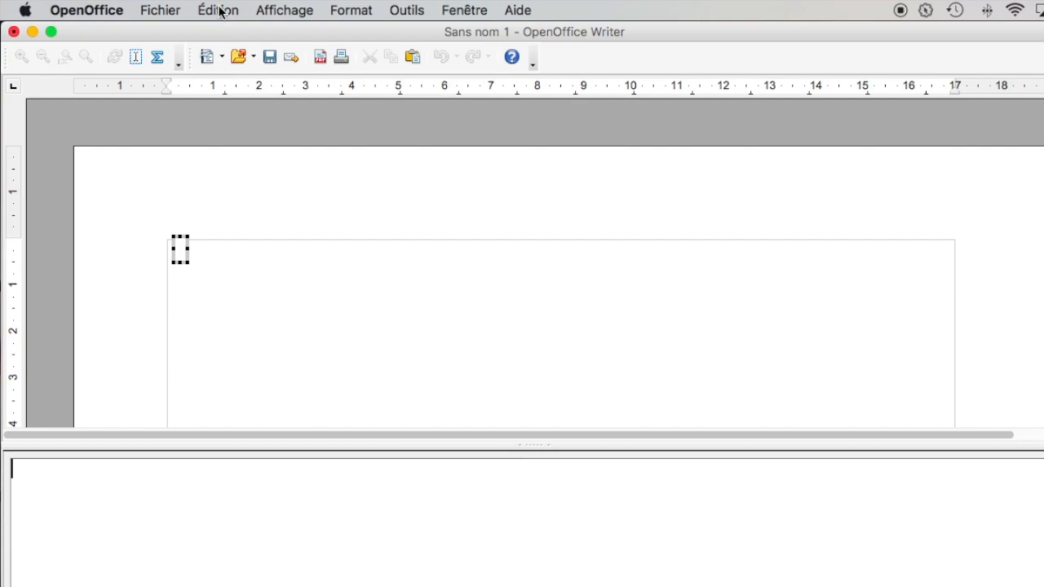
# Display the formula Éléments window and browse its symbol categories from Relations to Autres.
pyautogui.click(282, 13)
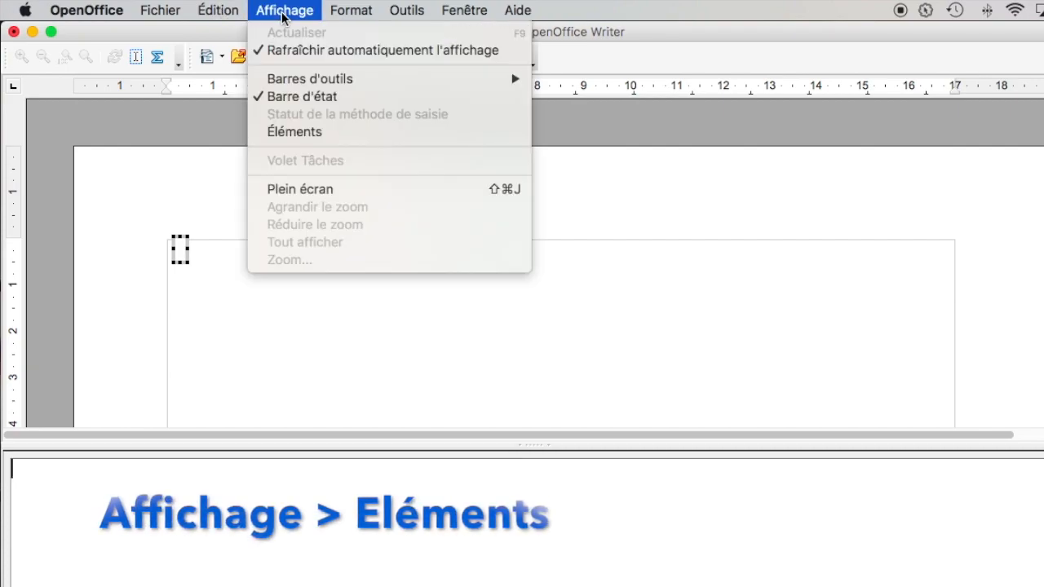
pyautogui.click(279, 135)
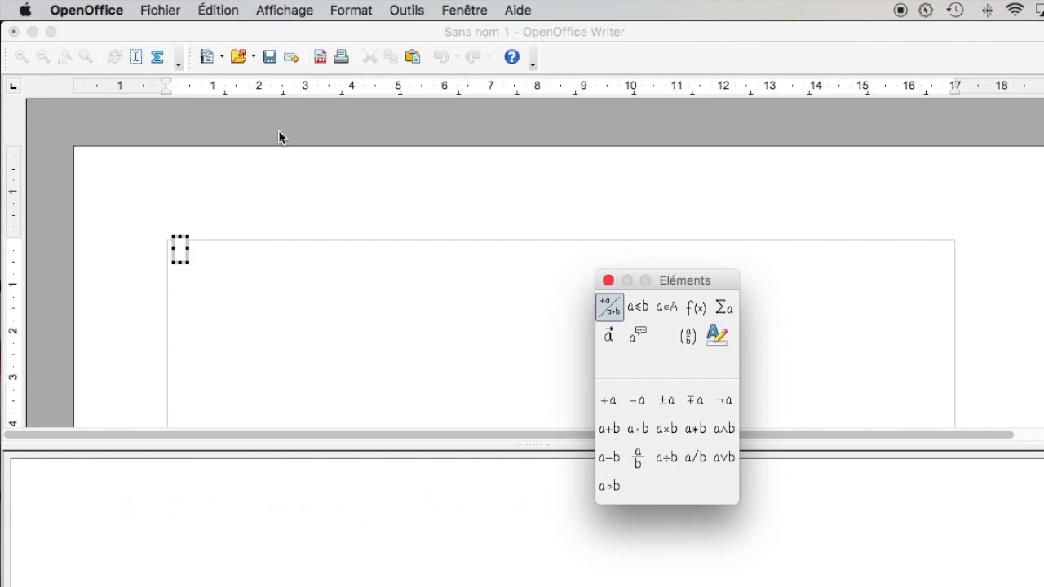
pyautogui.click(640, 310)
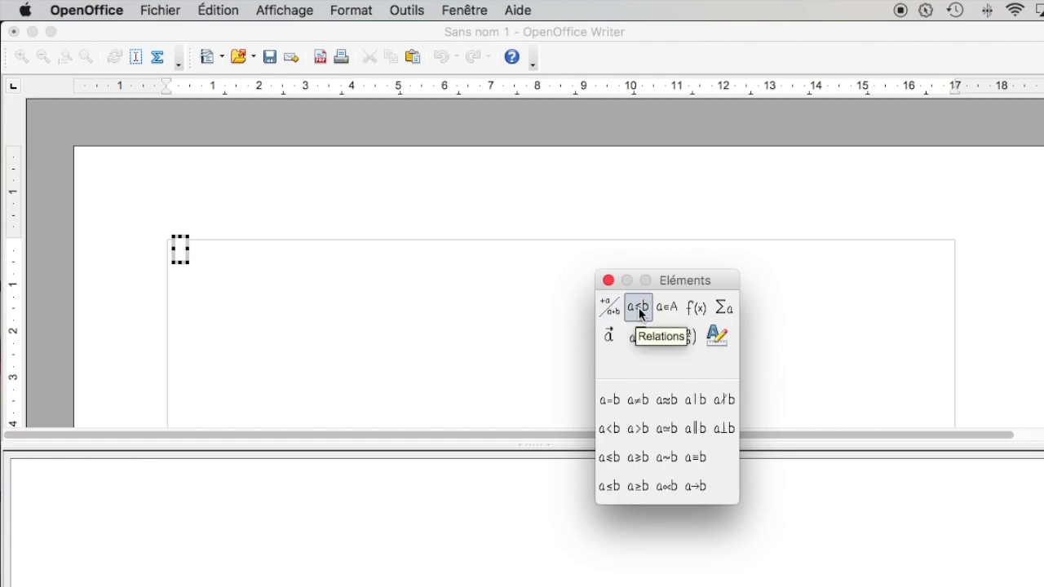
pyautogui.click(669, 308)
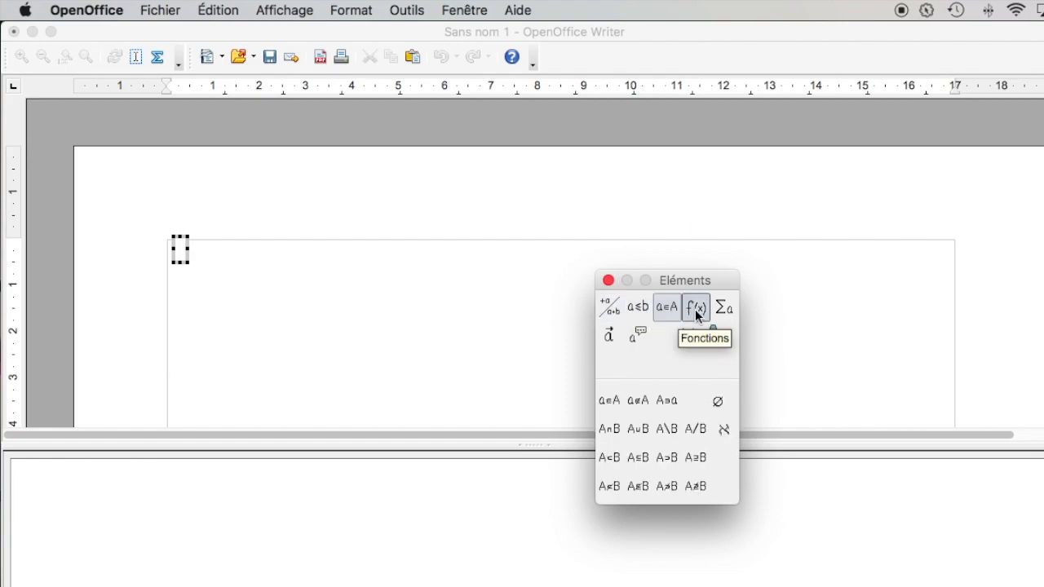
pyautogui.click(695, 309)
pyautogui.click(721, 309)
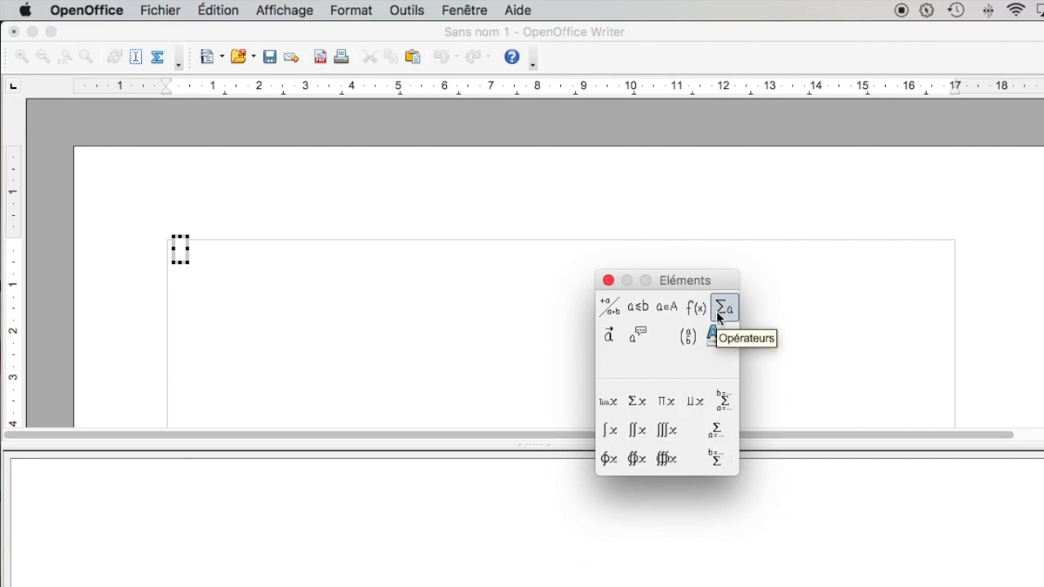
pyautogui.click(612, 343)
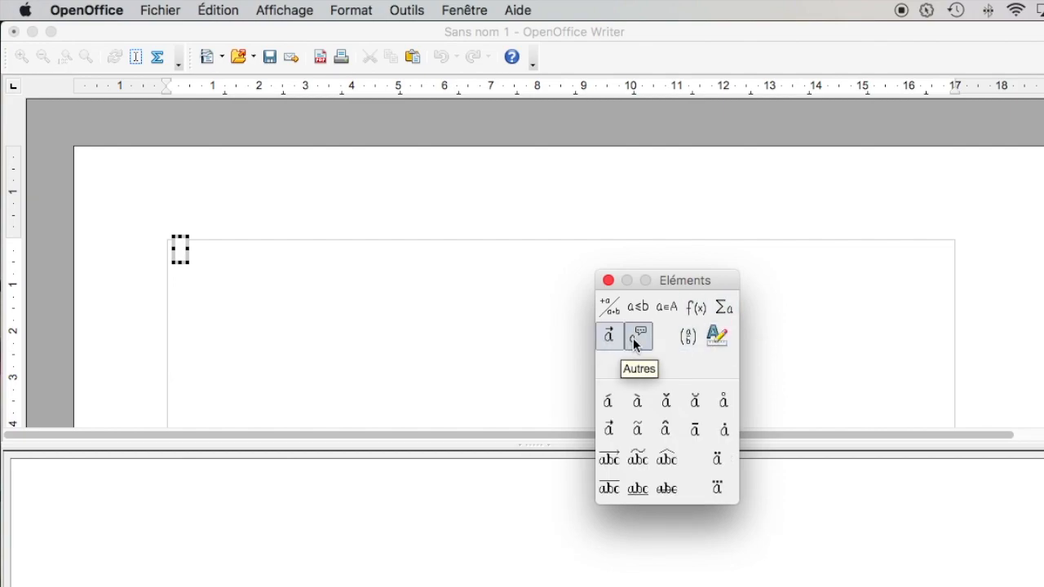
pyautogui.click(633, 338)
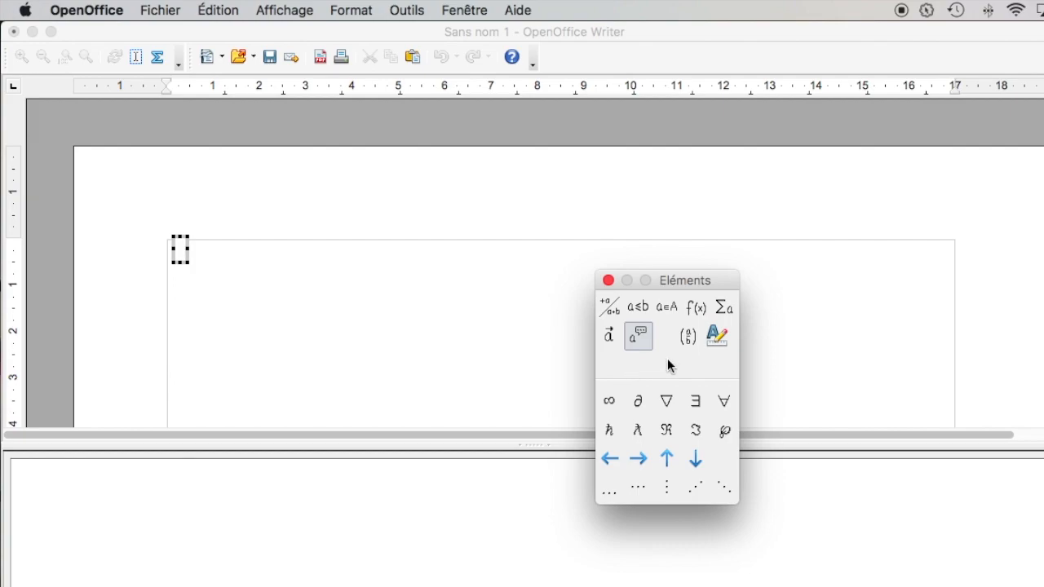
# Build an x with a bar over it as the formula, return to the document text and add an equals sign after it.
pyautogui.click(614, 339)
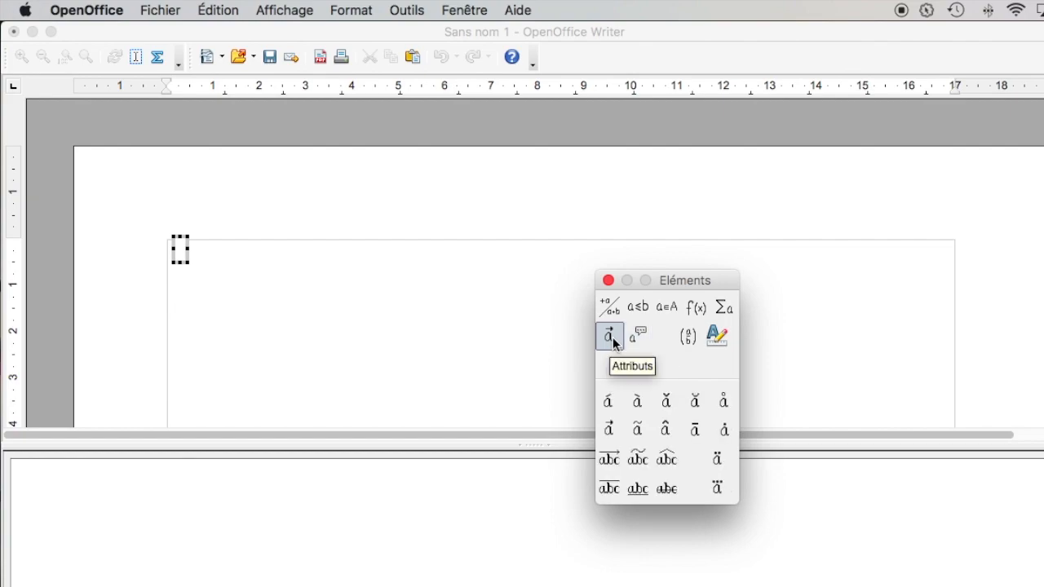
pyautogui.click(697, 432)
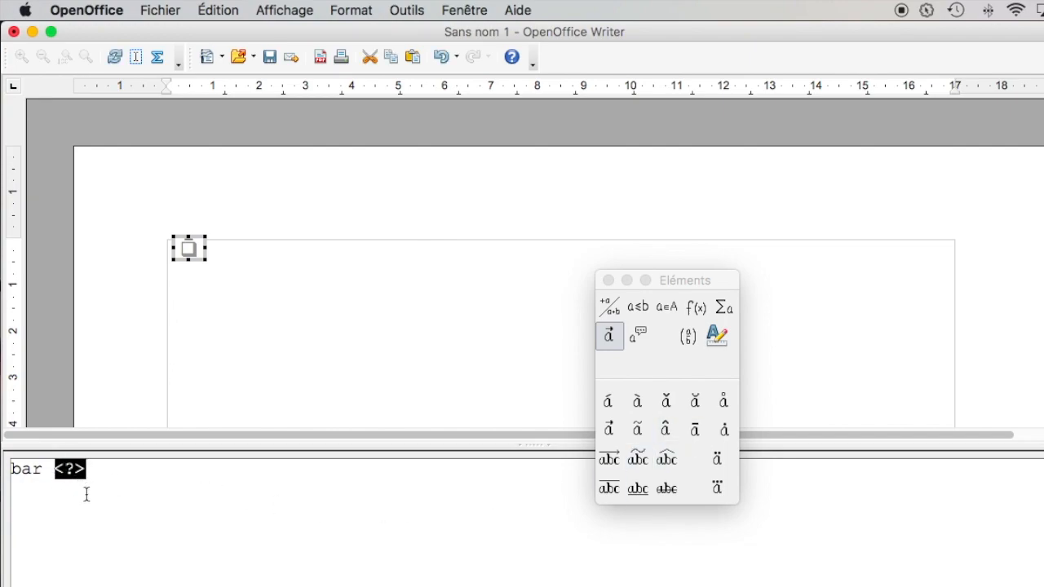
pyautogui.write('x')
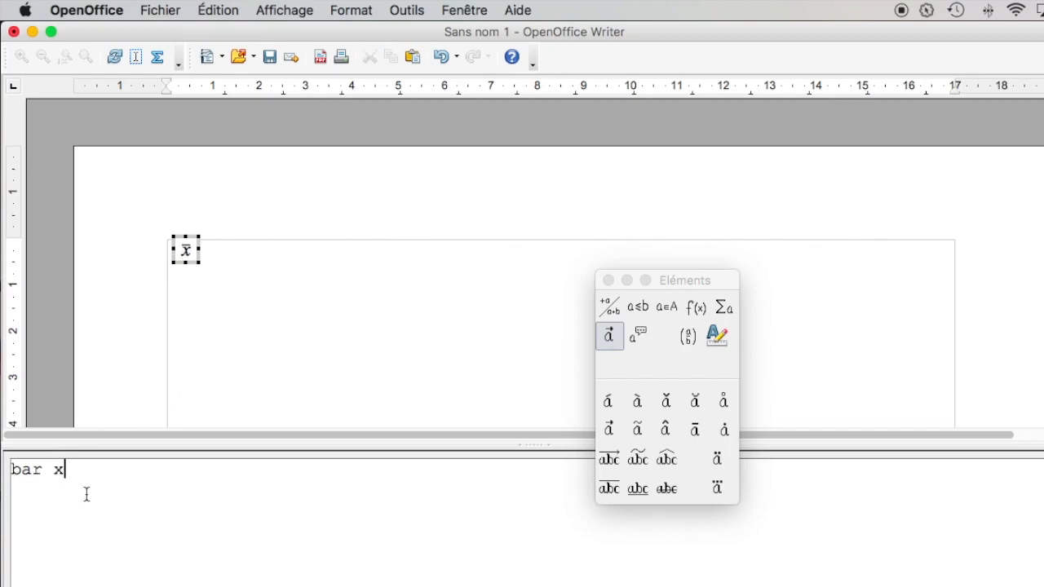
pyautogui.click(229, 256)
pyautogui.click(231, 256)
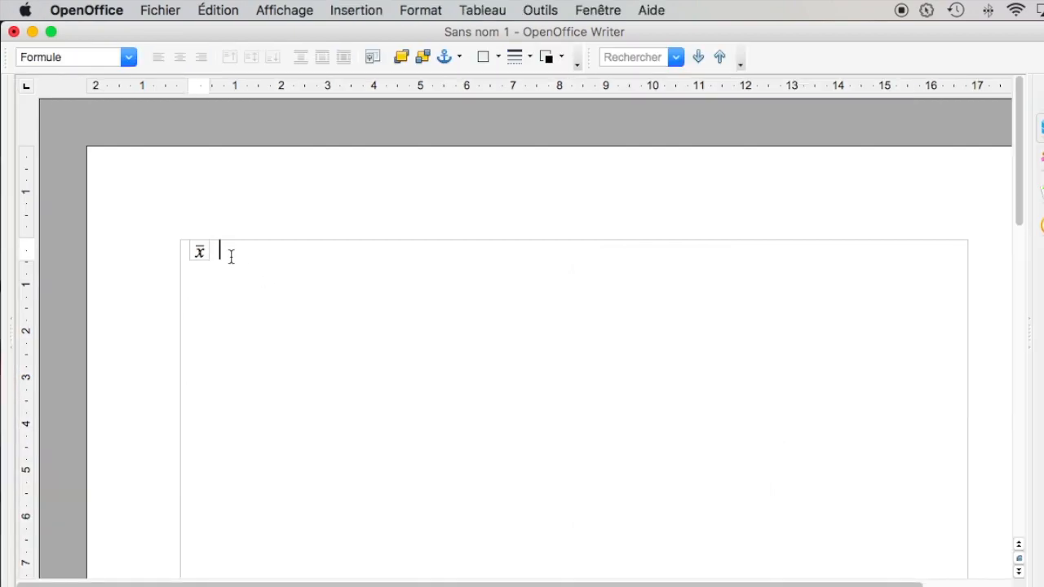
pyautogui.write('=')
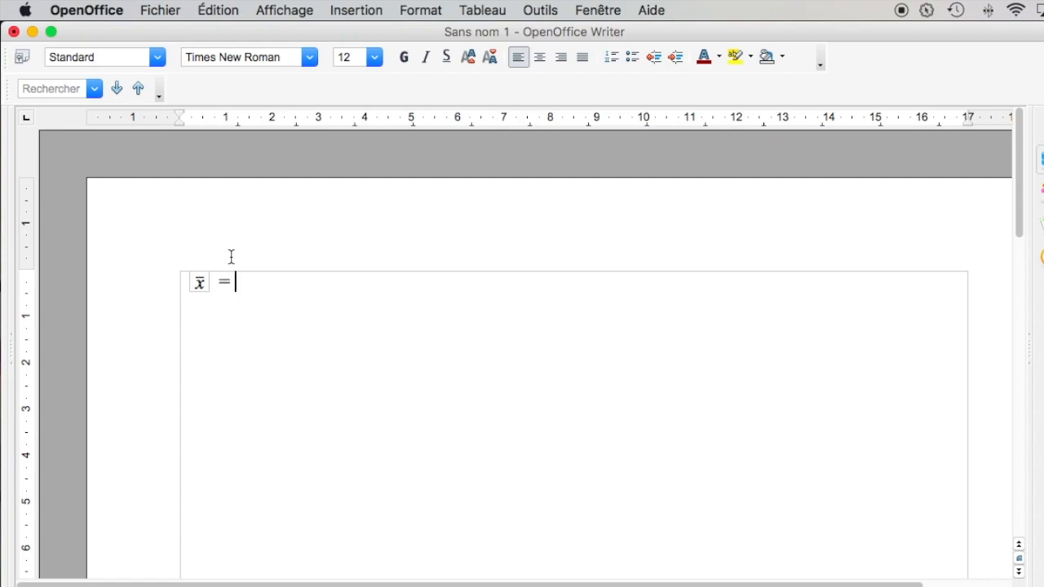
# Insert a second formula object after the equals sign and start it with a fraction template.
pyautogui.click(364, 13)
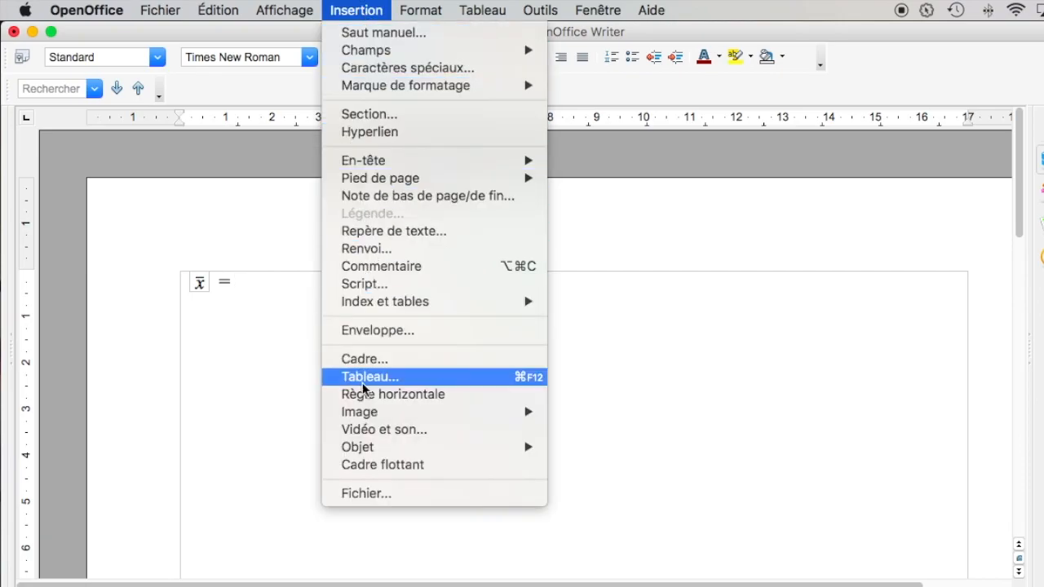
pyautogui.moveTo(361, 449)
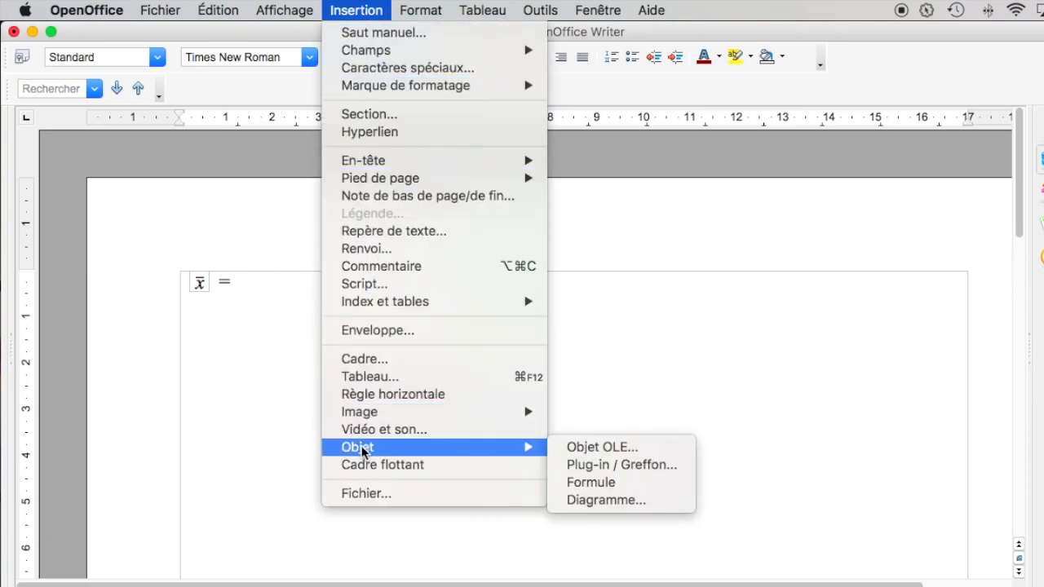
pyautogui.click(595, 483)
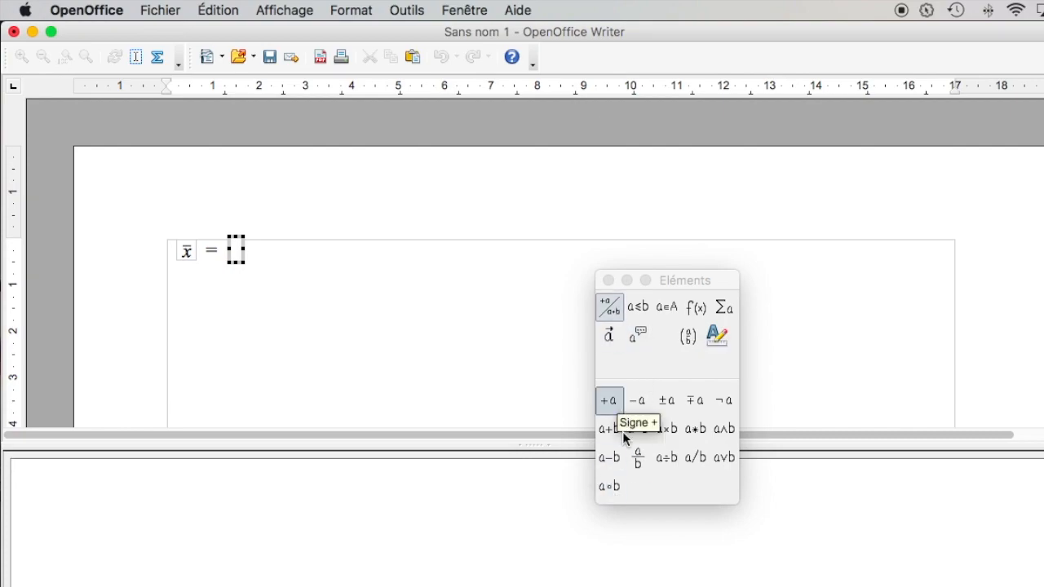
pyautogui.click(639, 458)
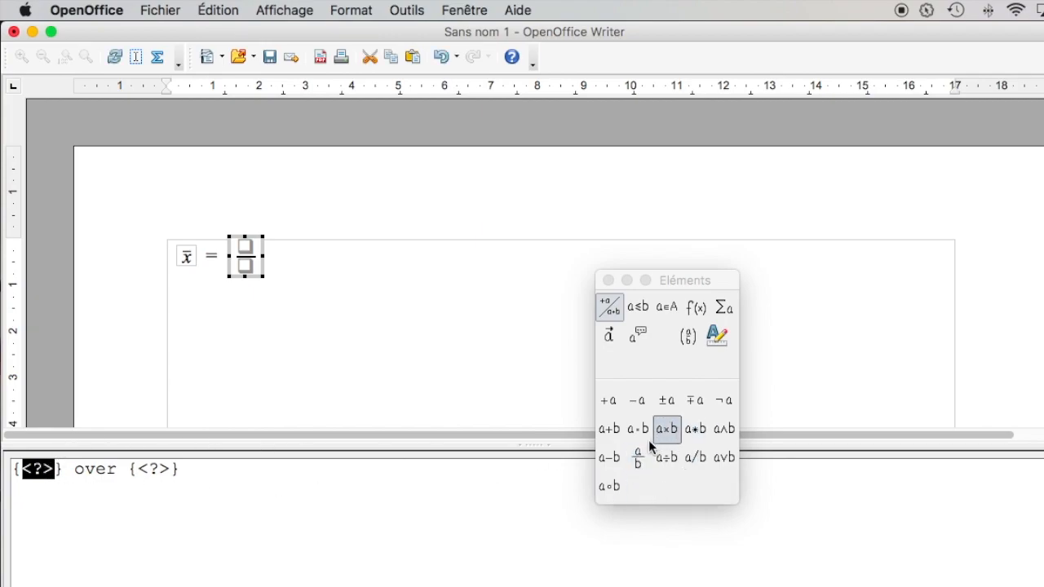
# Put a summation sign in the fraction's numerator, applied to a multiplication template using the × sign.
pyautogui.click(725, 306)
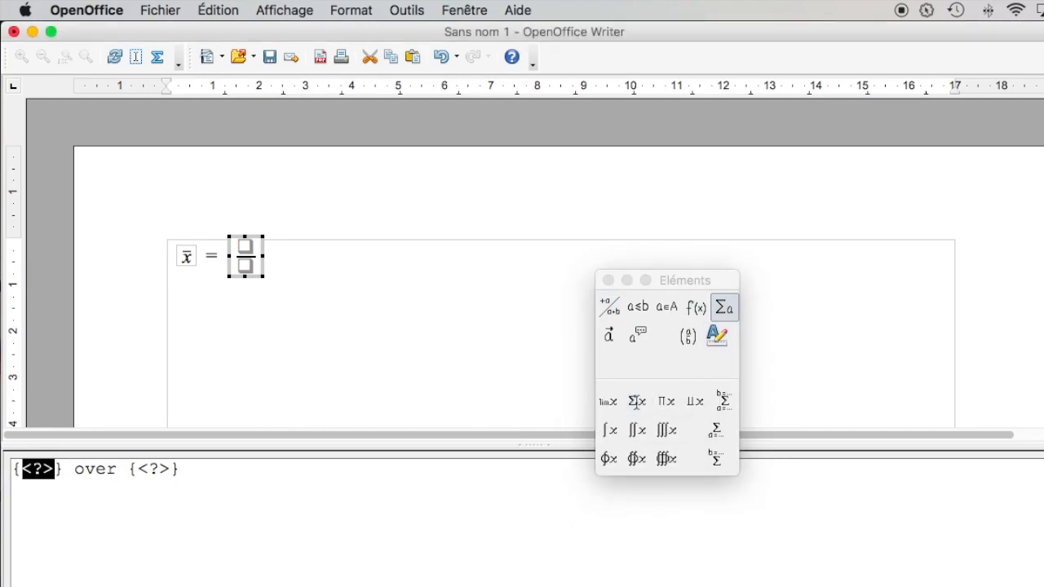
pyautogui.click(635, 403)
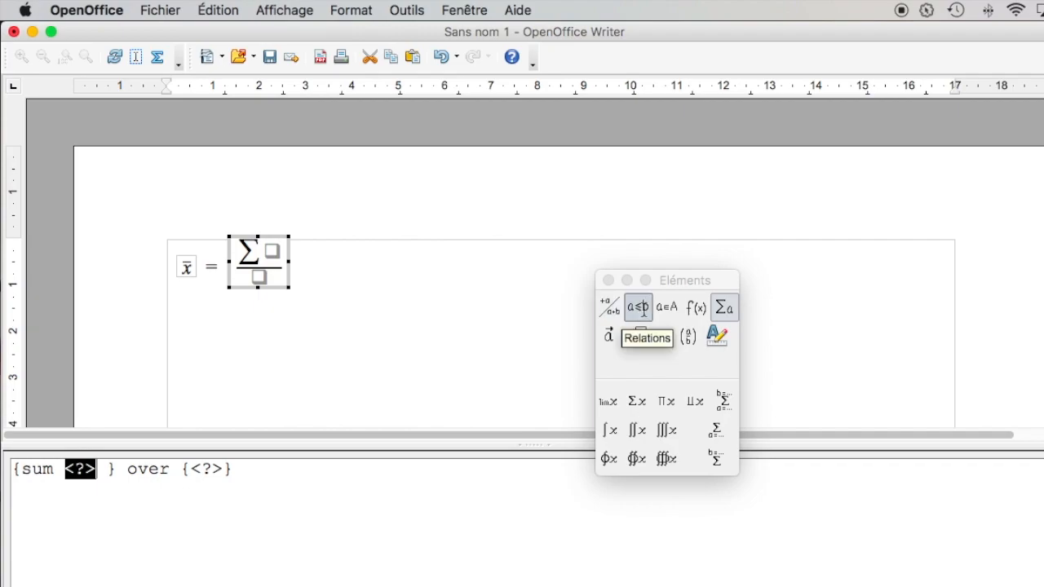
pyautogui.click(640, 310)
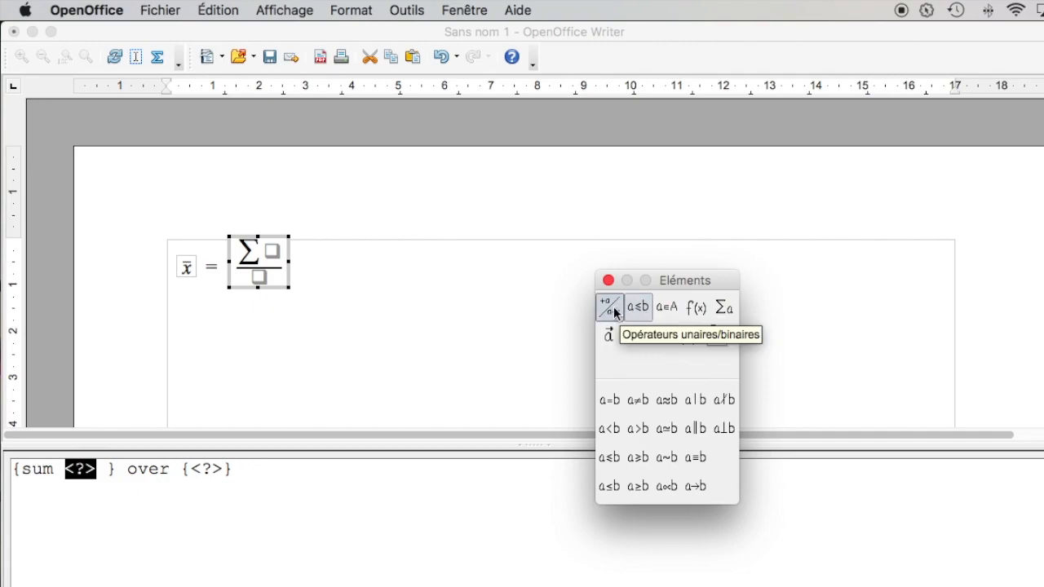
pyautogui.click(663, 307)
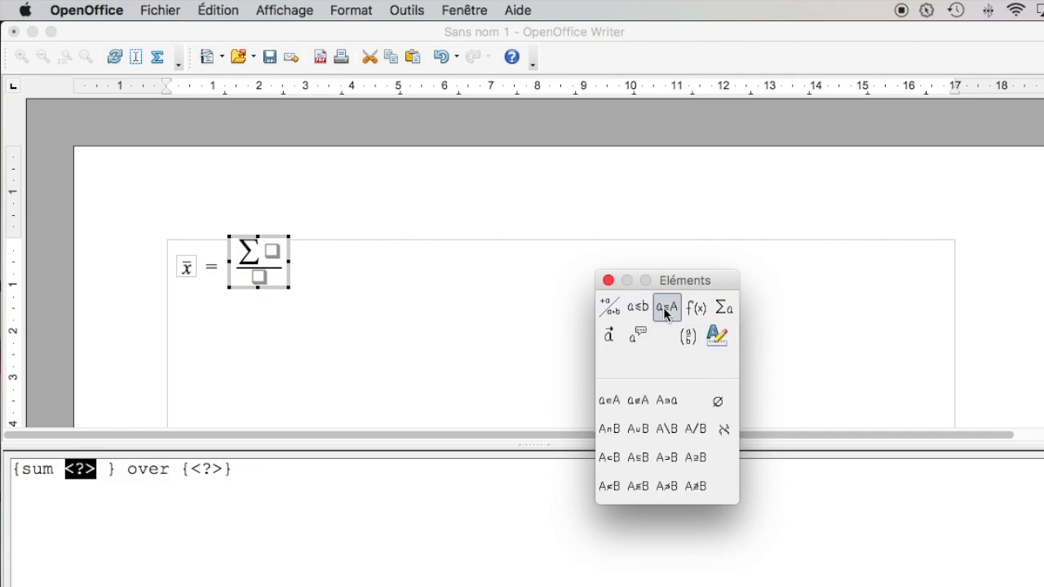
pyautogui.click(612, 309)
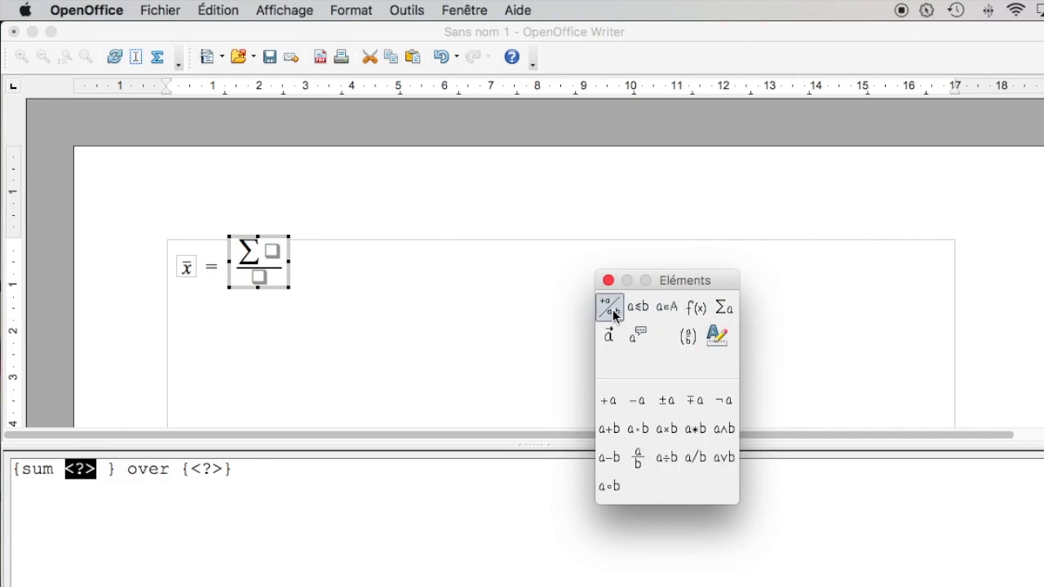
pyautogui.click(666, 429)
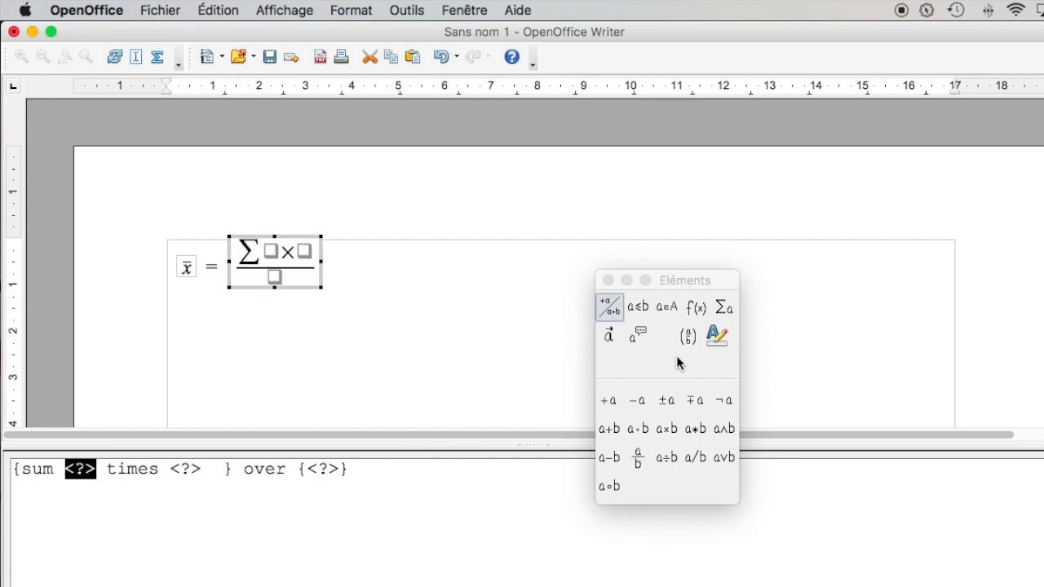
# Fill the first factor of the product with n carrying the right subscript i.
pyautogui.click(637, 336)
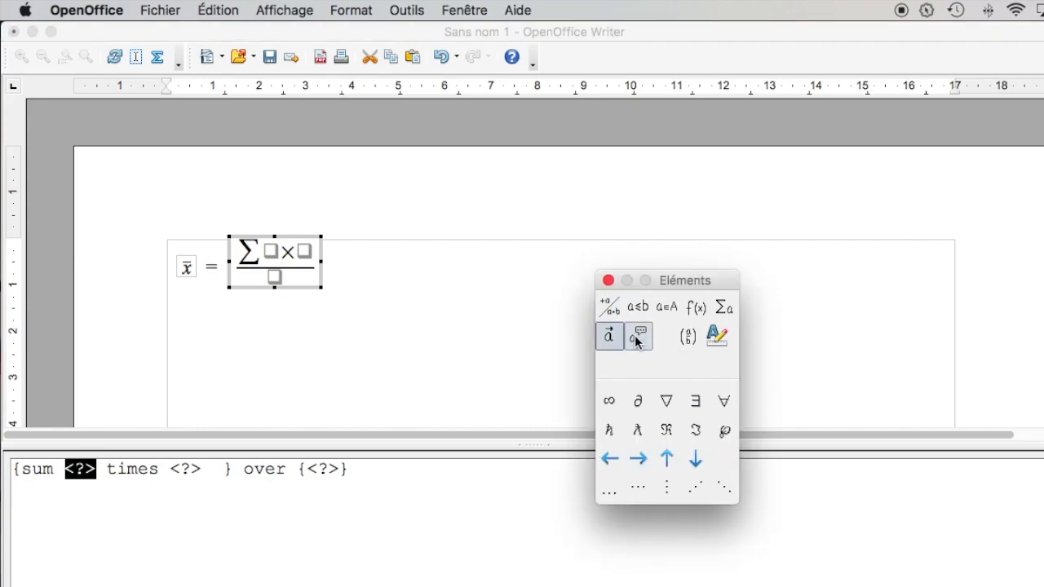
pyautogui.click(608, 342)
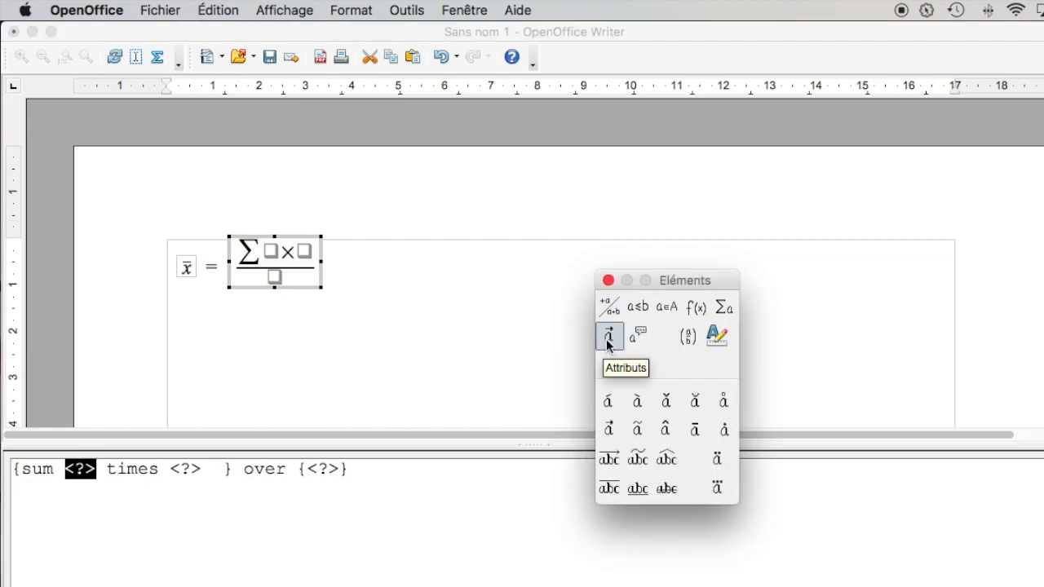
pyautogui.click(715, 336)
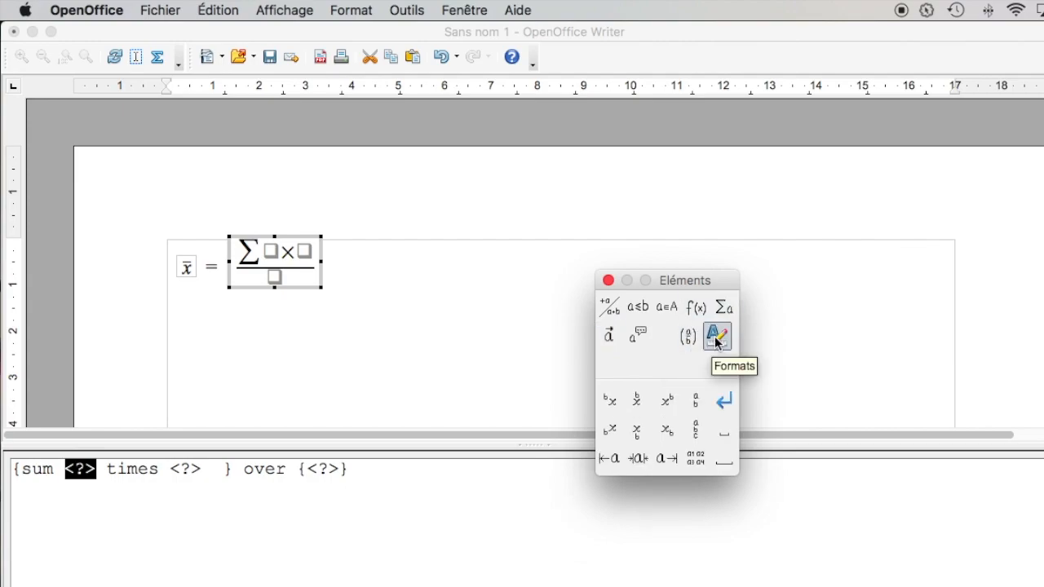
pyautogui.click(669, 438)
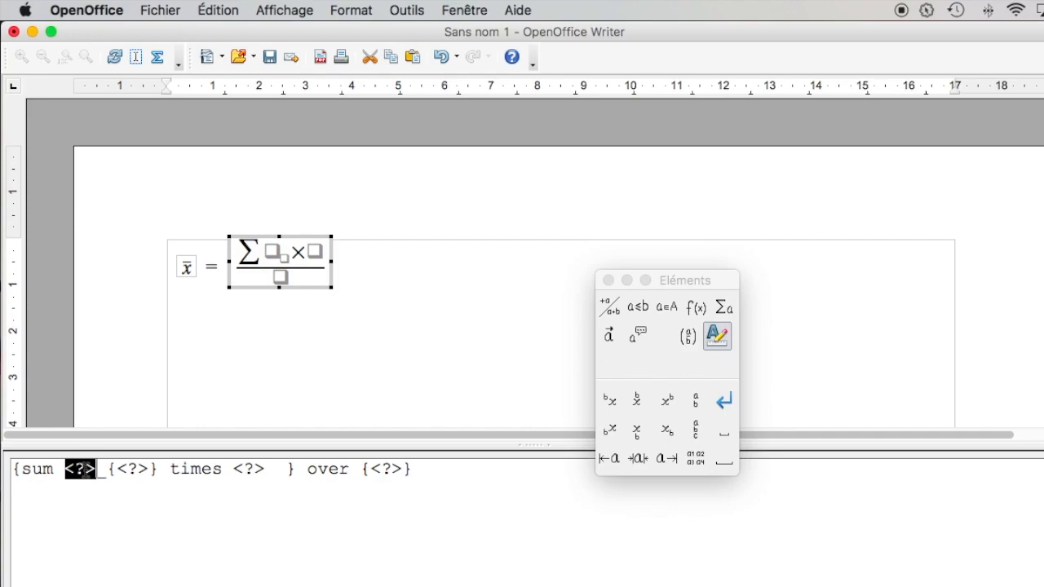
pyautogui.write('n')
pyautogui.moveTo(94, 469); pyautogui.dragTo(128, 469)
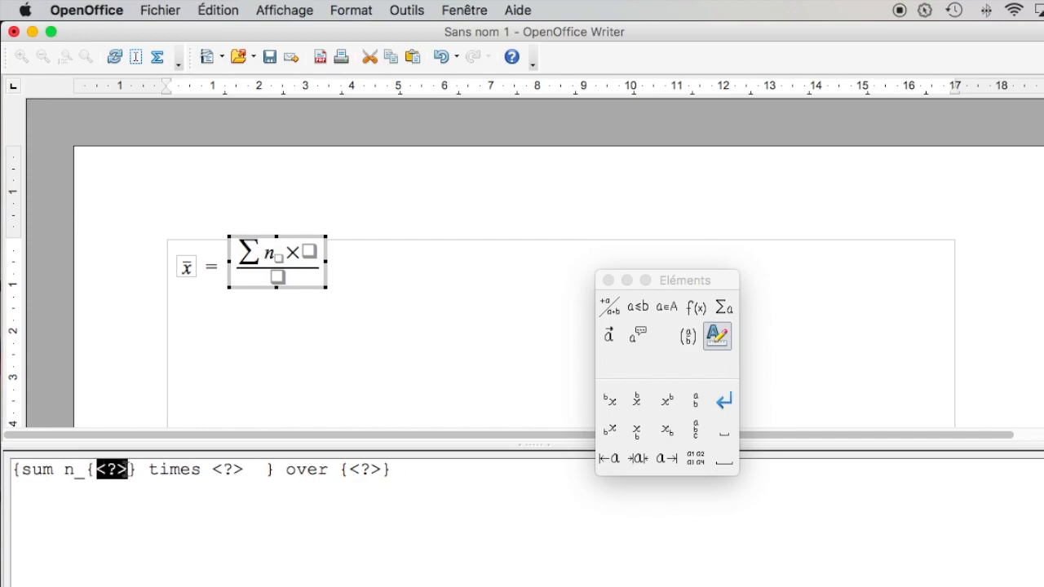
pyautogui.write('i')
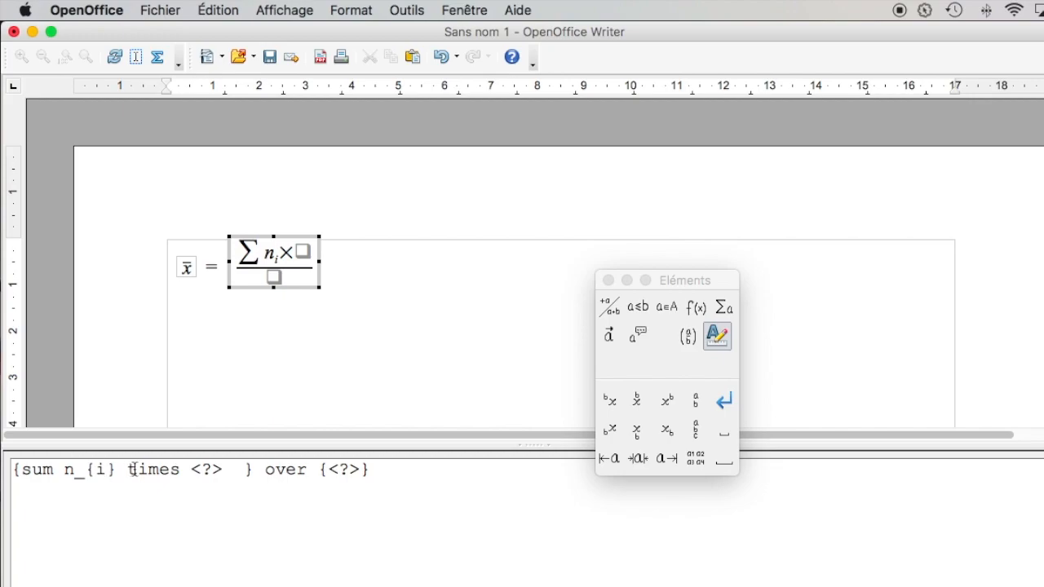
# Fill the second factor of the product with x carrying the right subscript i.
pyautogui.moveTo(193, 471)
pyautogui.mouseDown()
pyautogui.moveTo(221, 471)
pyautogui.moveTo(207, 473)
pyautogui.mouseUp()
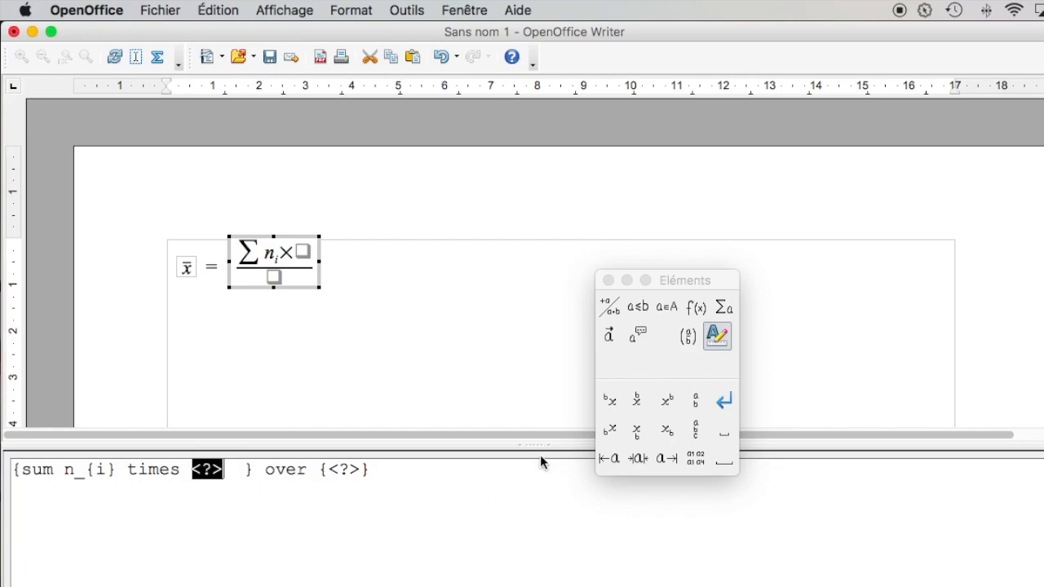
pyautogui.click(669, 432)
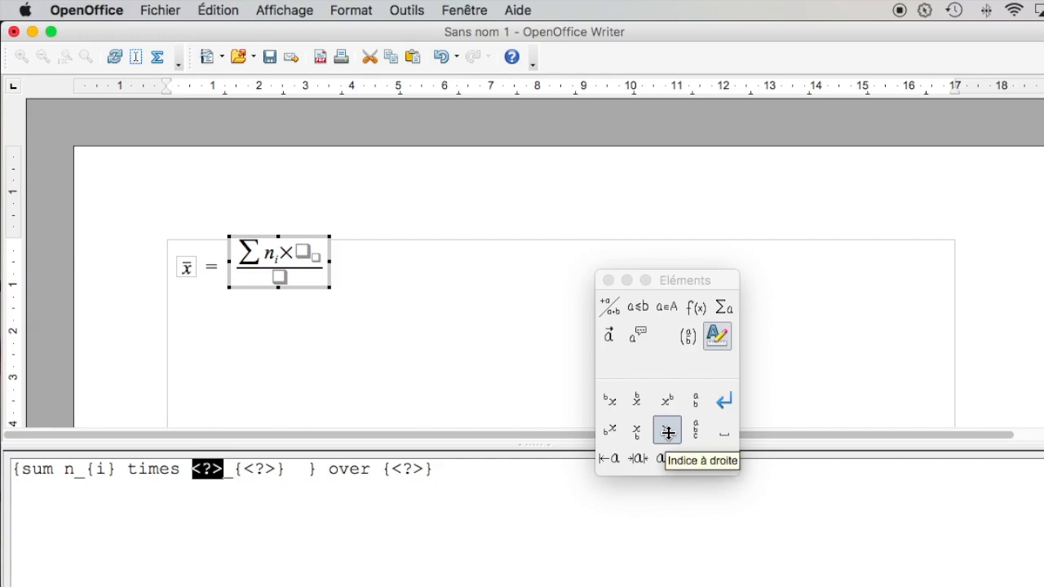
pyautogui.write('x')
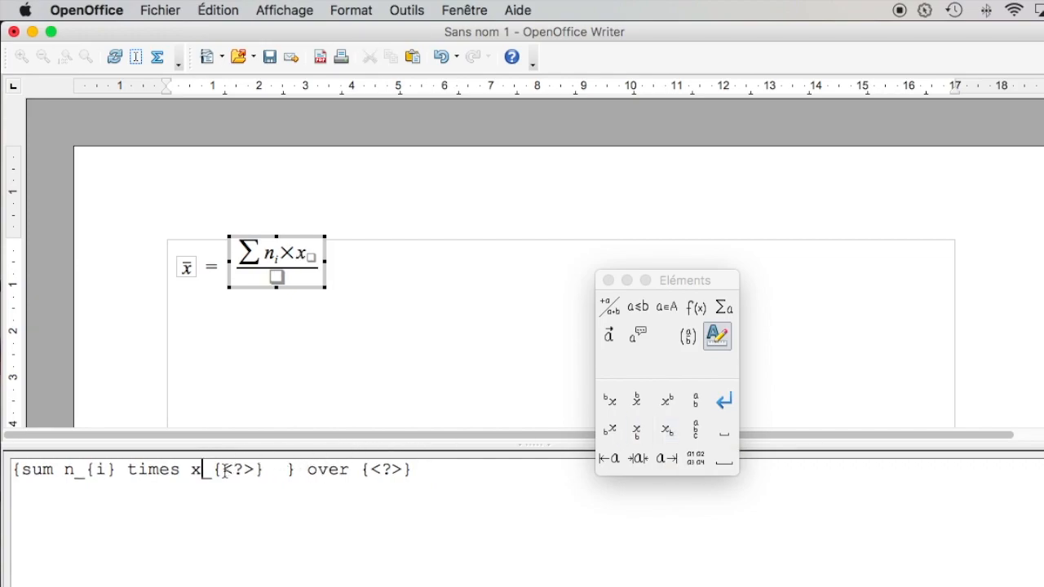
pyautogui.moveTo(223, 470); pyautogui.dragTo(255, 469)
pyautogui.write('i')
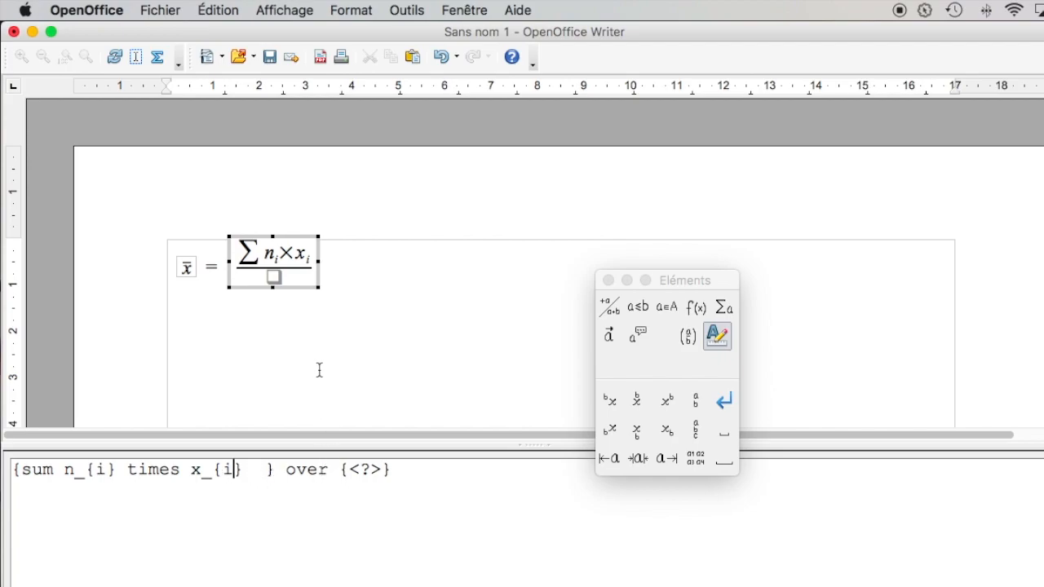
# Set the fraction's denominator to N and leave the formula to return to the document.
pyautogui.click(350, 470)
pyautogui.moveTo(351, 470); pyautogui.dragTo(378, 470)
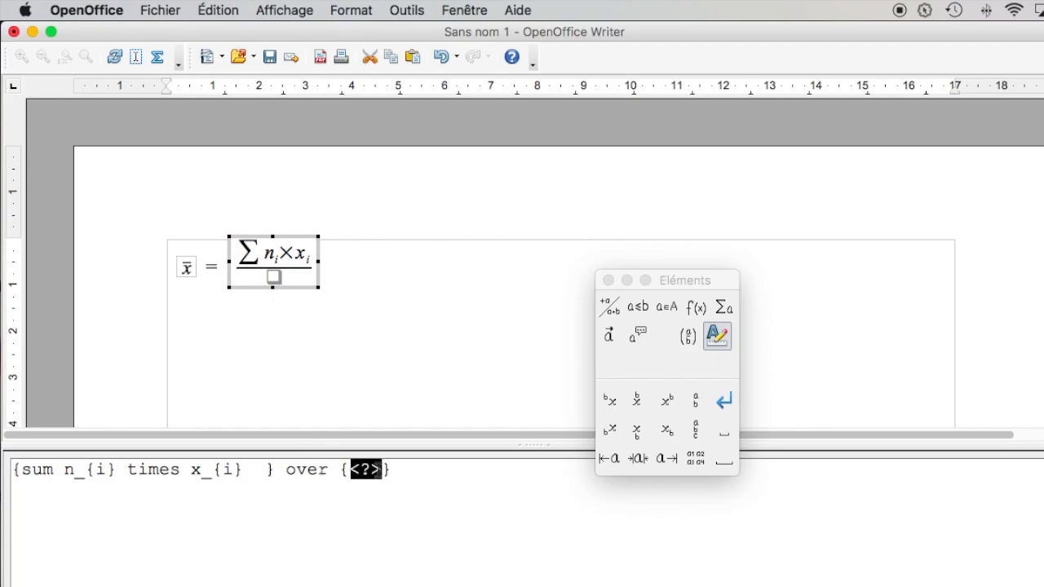
pyautogui.write('N')
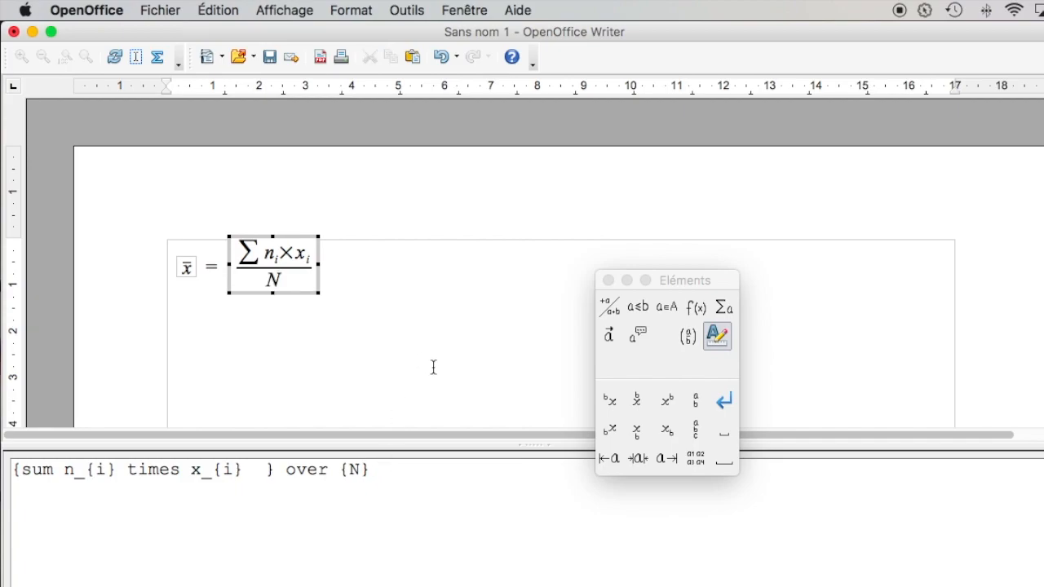
pyautogui.press('Escape')
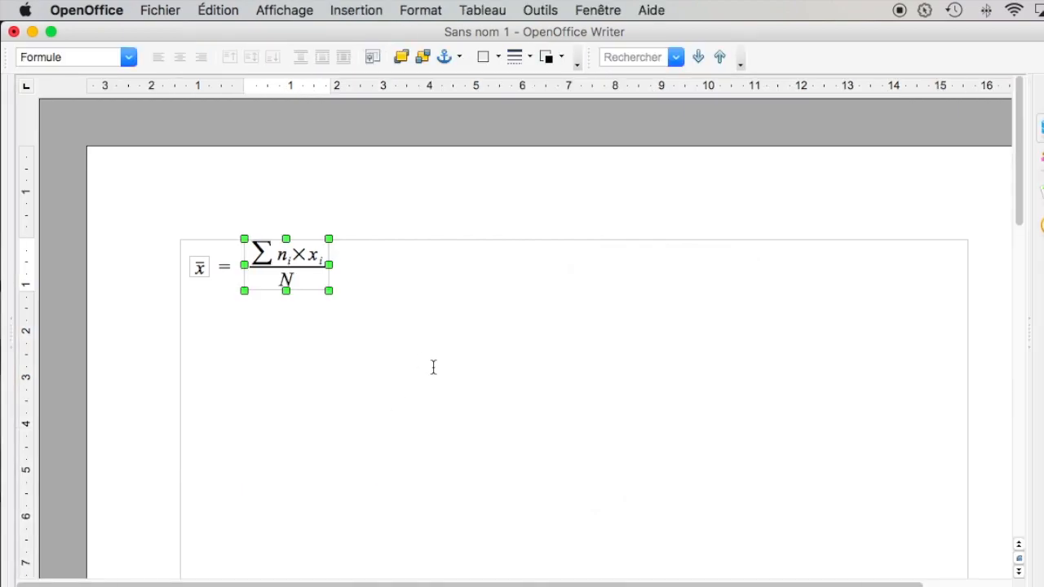
pyautogui.click(238, 415)
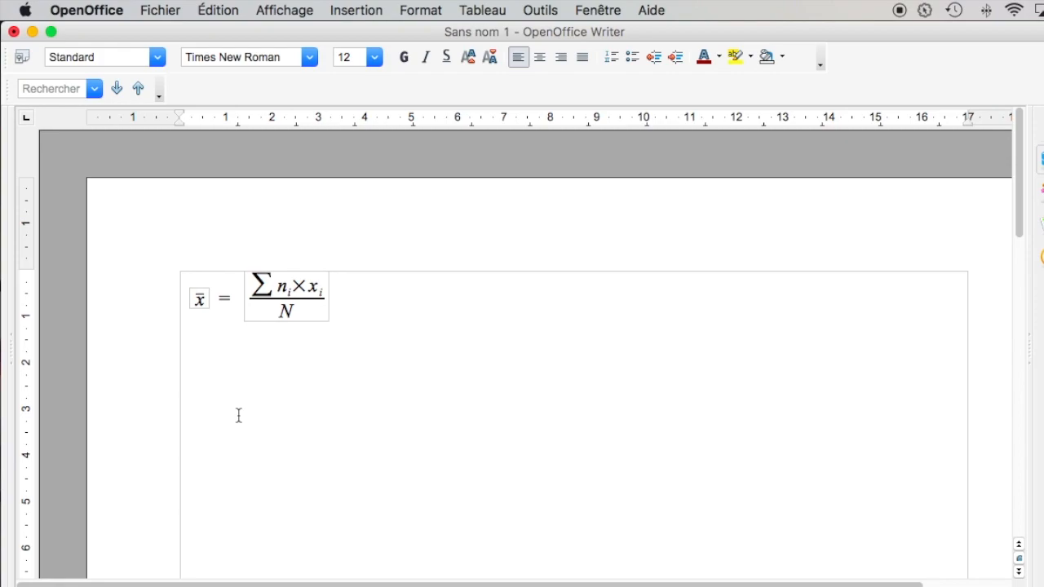